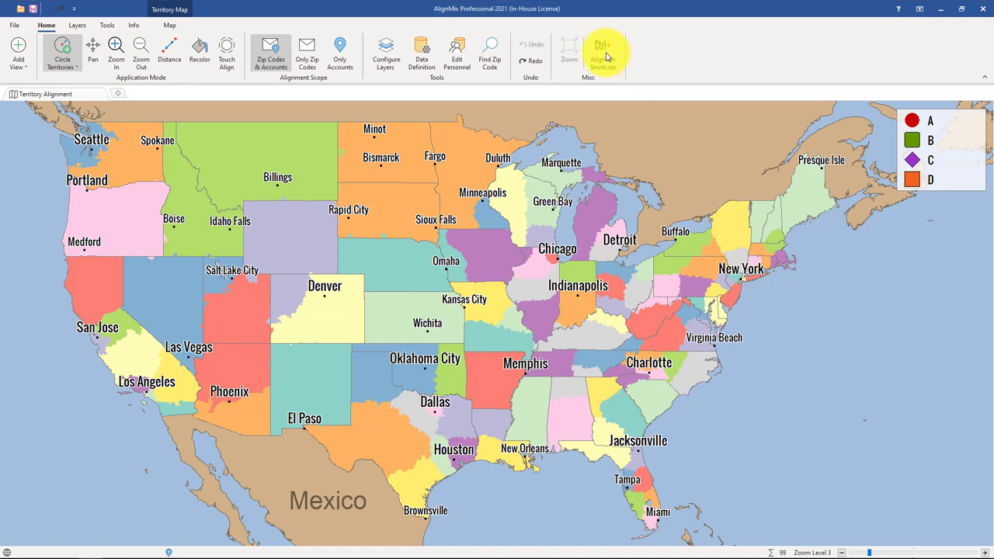
After checking the shortcuts list, recolour the Dakotas–Minnesota territory through pink and teal to pale yellow.
click(604, 51)
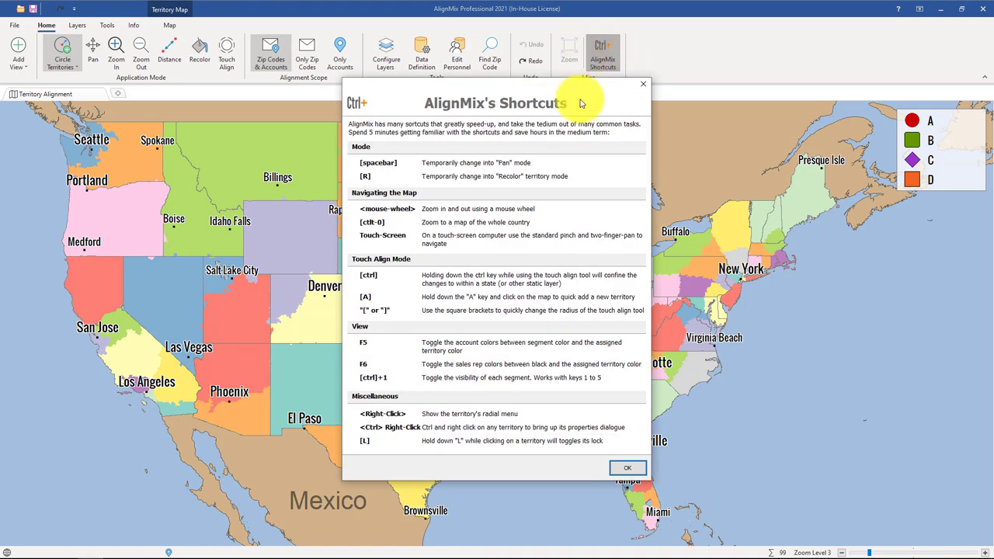
click(642, 88)
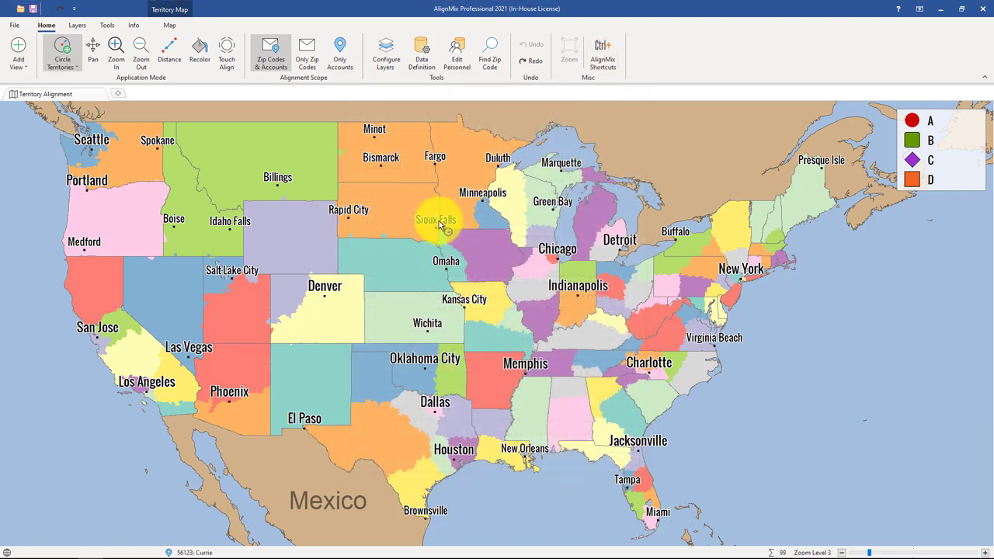
key(r)
click(399, 191)
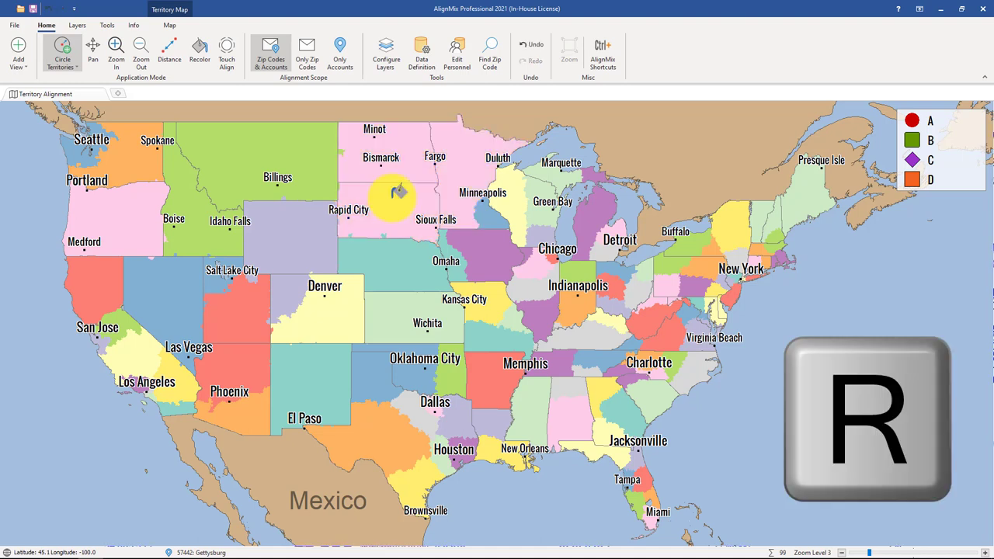
click(398, 191)
click(398, 191)
click(398, 191)
click(399, 191)
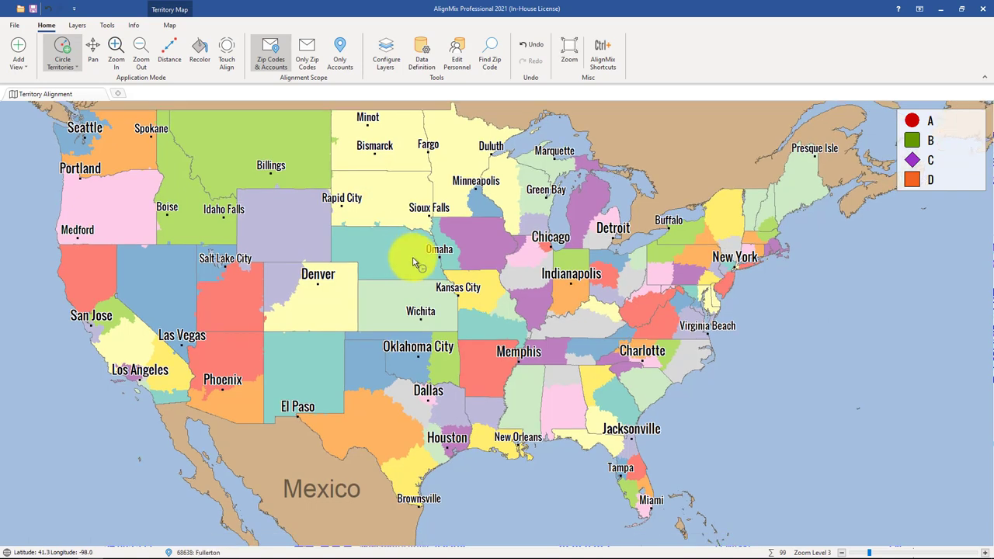
Zoom in one level to reveal territory numbers and pan to the eastern and southeastern states.
scroll(414, 263, up, 1)
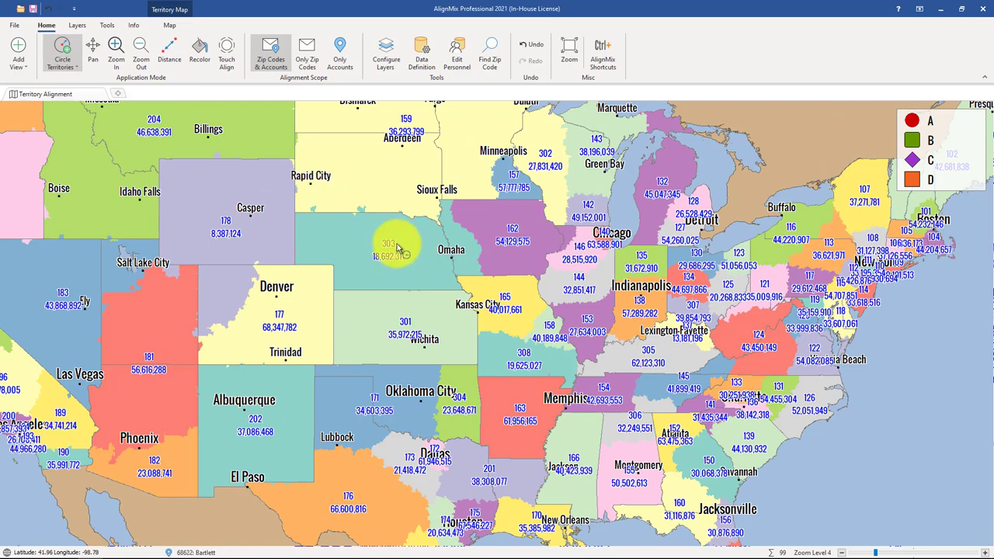
key(space)
drag(240, 282, 169, 362)
drag(527, 285, 409, 333)
drag(326, 347, 332, 317)
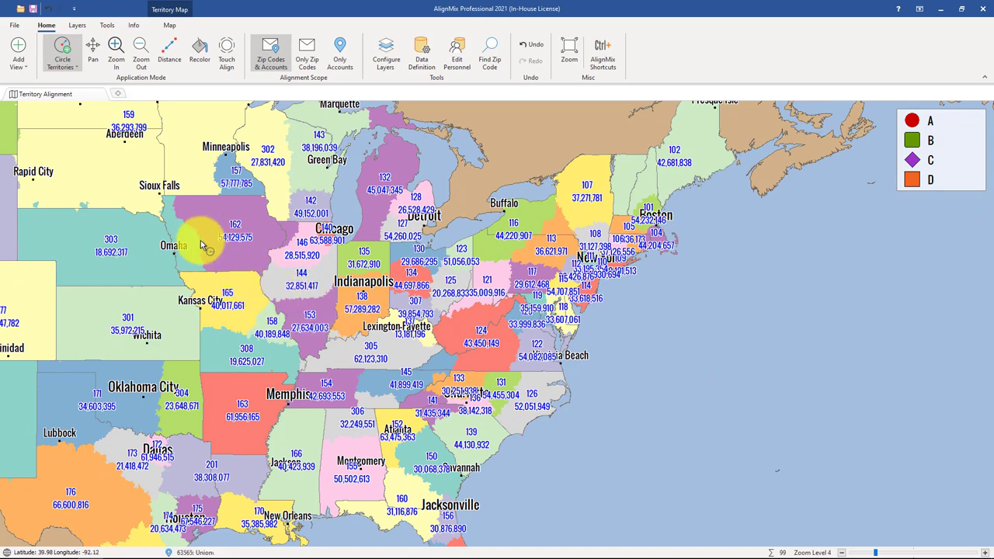
With Touch Align, paint zip codes around Kansas City into territory 308, raising it to 40,555,090.
click(226, 54)
scroll(236, 303, up, 2)
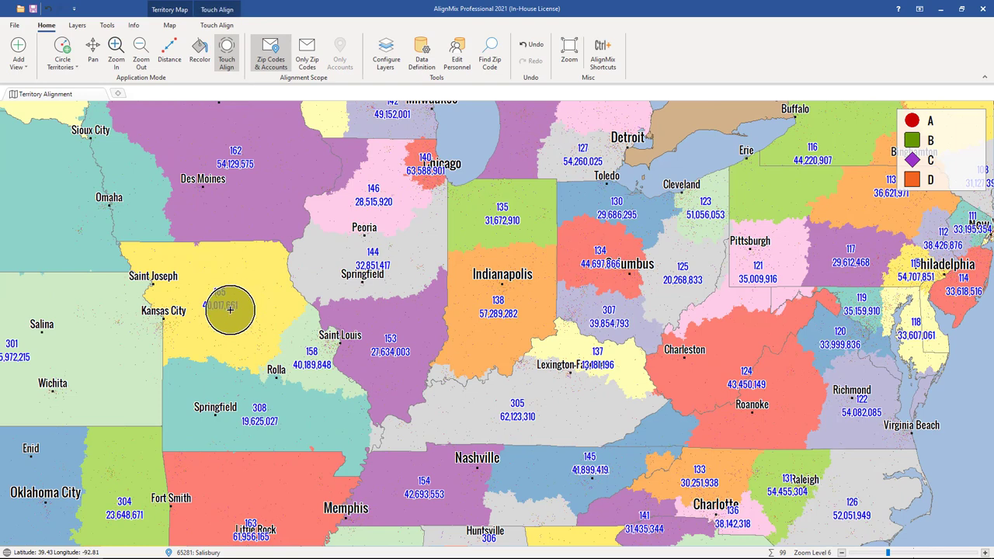
mouse_move(205, 328)
mouse_down()
mouse_move(199, 349)
mouse_move(217, 371)
mouse_move(240, 370)
mouse_move(234, 304)
mouse_up()
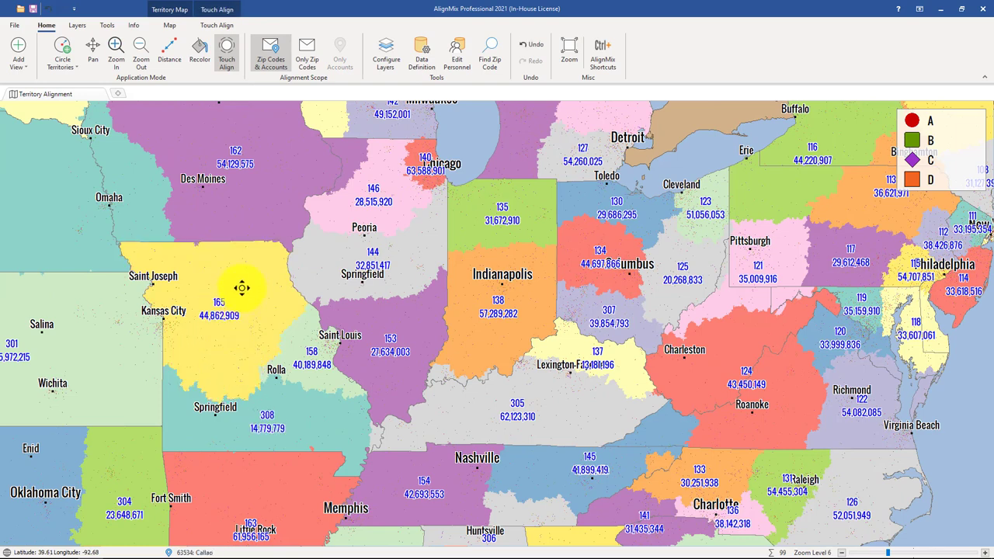
drag(119, 308, 697, 335)
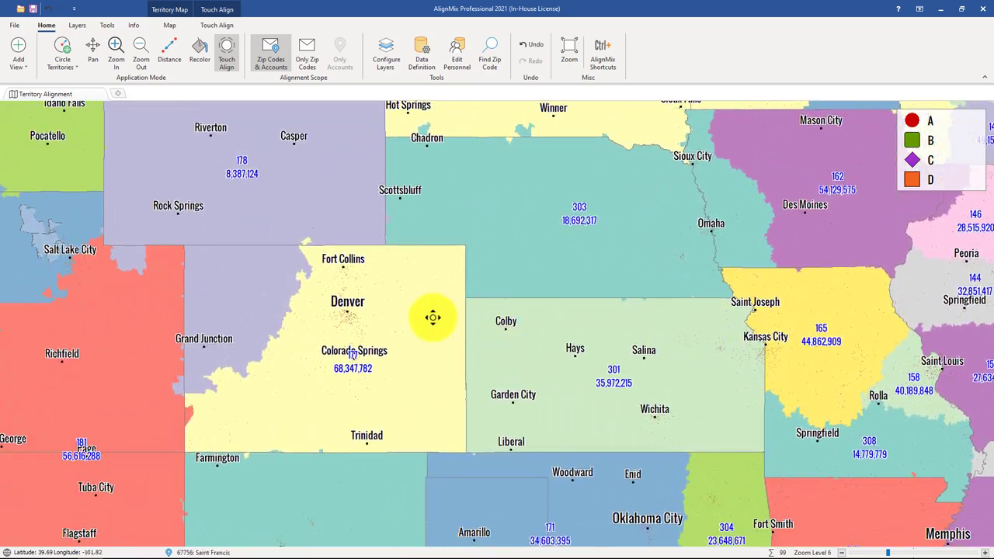
mouse_move(428, 317)
mouse_down()
mouse_move(402, 309)
mouse_move(380, 319)
mouse_move(399, 301)
mouse_move(622, 394)
mouse_up()
mouse_move(590, 365)
mouse_down()
mouse_move(333, 256)
mouse_move(304, 254)
mouse_move(551, 304)
mouse_move(456, 261)
mouse_move(432, 243)
mouse_move(410, 199)
mouse_up()
scroll(500, 291, up, 1)
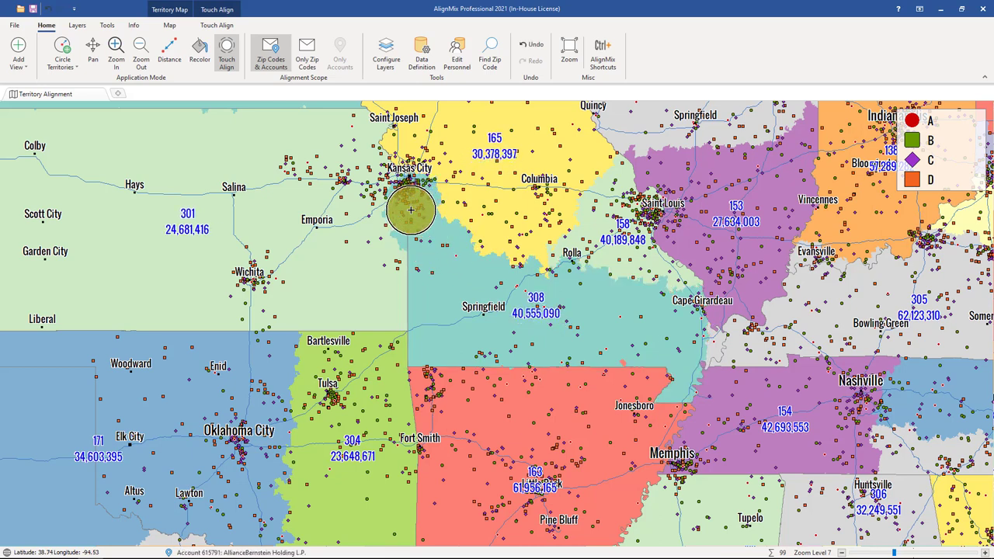
Brushing within Kansas only, repaint eastern Kansas and a Springfield patch into territory 301 (39,736,545).
key(ctrl)
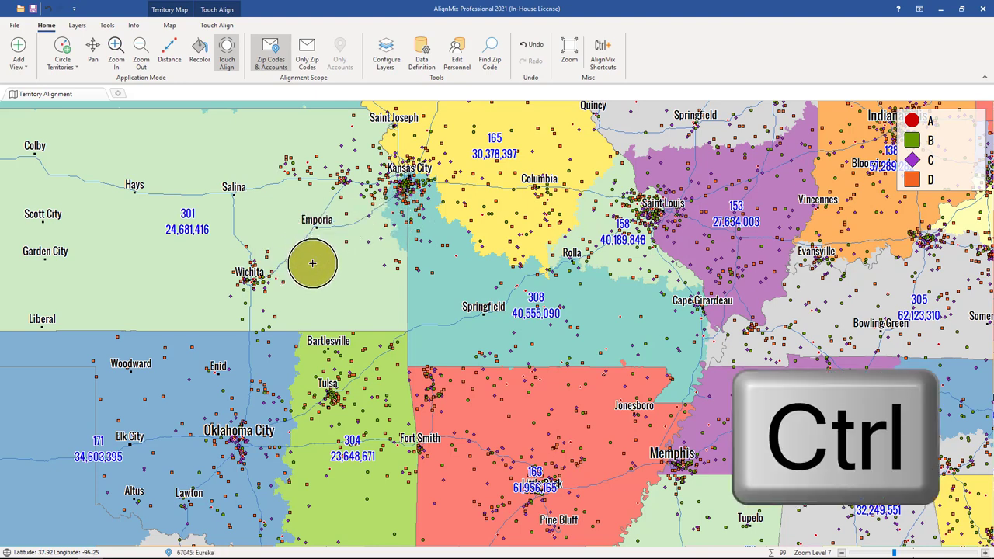
mouse_move(312, 263)
mouse_down()
mouse_move(393, 275)
mouse_move(407, 244)
mouse_move(398, 178)
mouse_up()
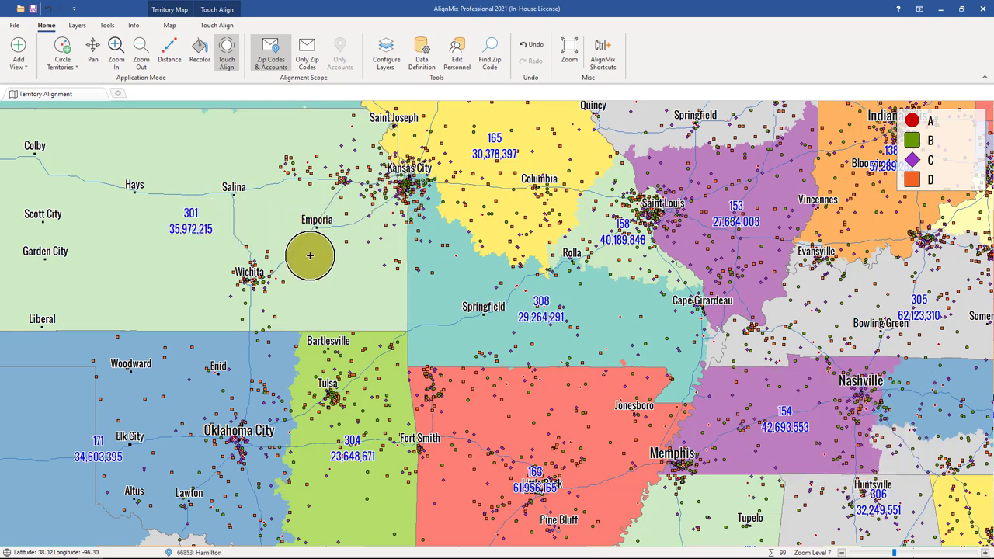
drag(311, 247, 311, 247)
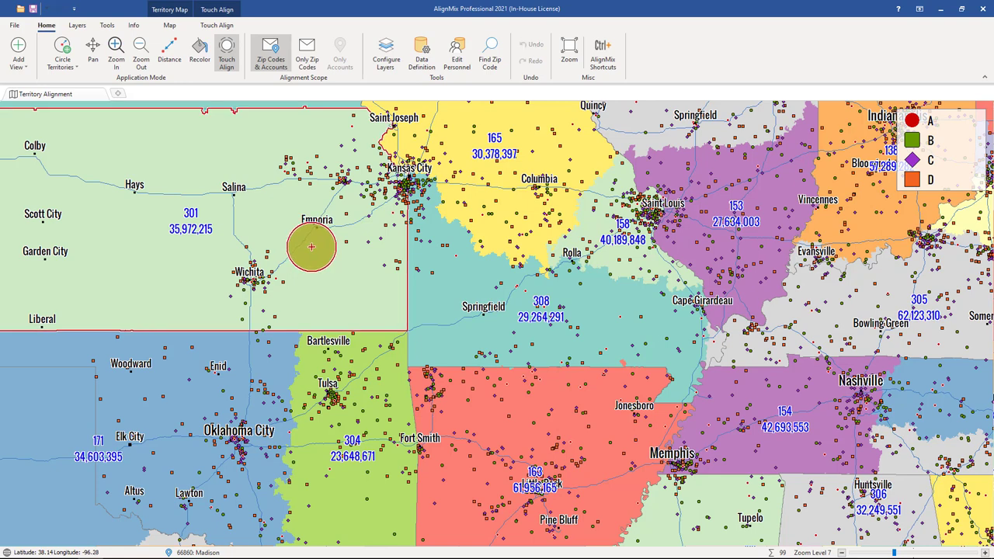
key(b)
mouse_move(311, 247)
mouse_down()
mouse_move(334, 266)
mouse_move(522, 325)
mouse_move(562, 313)
mouse_move(535, 314)
mouse_move(568, 337)
mouse_move(574, 314)
mouse_move(535, 304)
mouse_move(541, 329)
mouse_move(562, 329)
mouse_move(546, 317)
mouse_up()
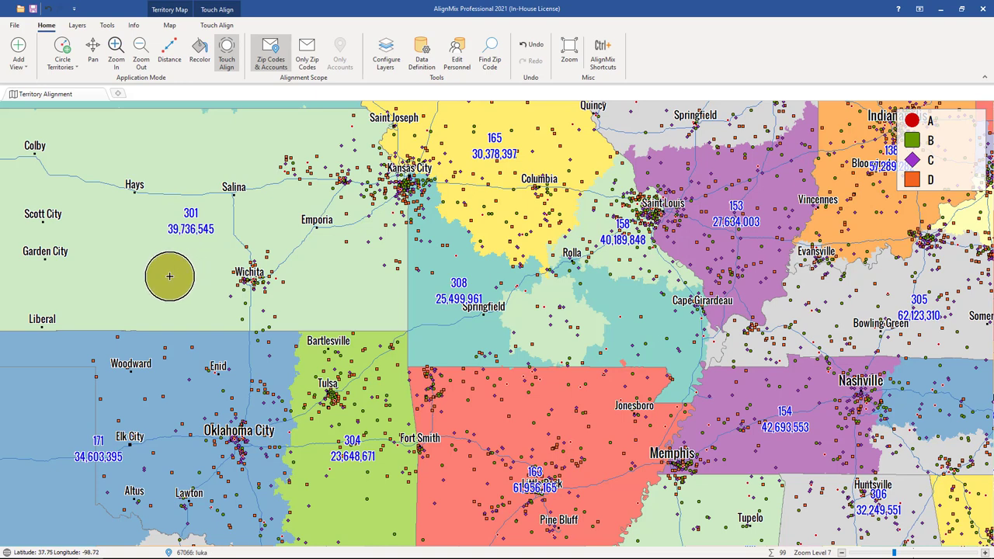
Add Territory 1 around Garden City and Liberal in southwest Kansas, then zoom to the whole country.
key(a)
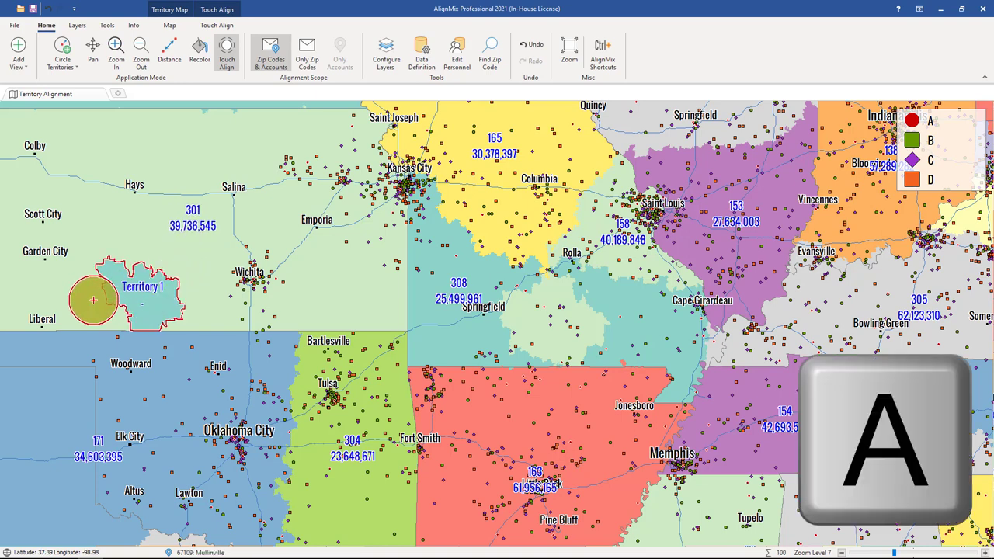
key(a)
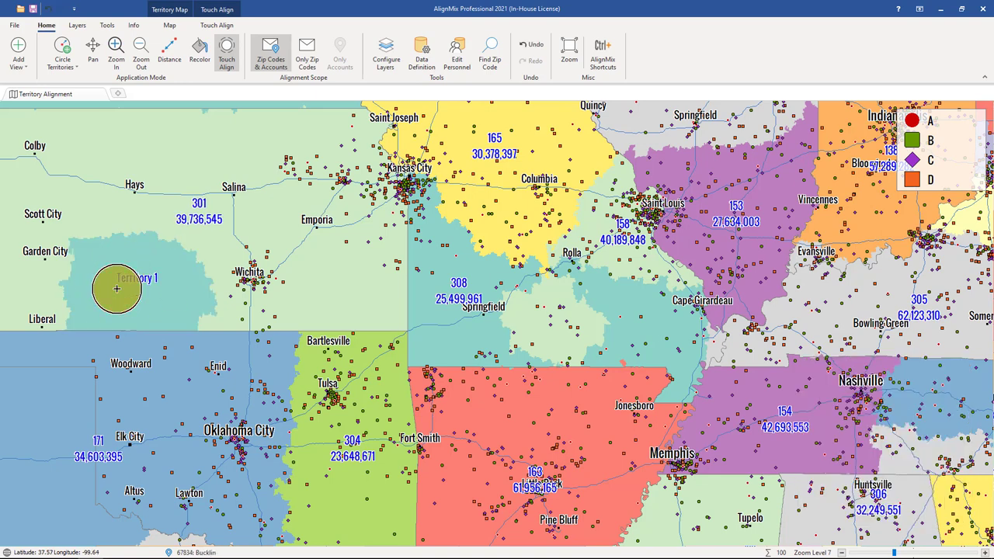
key(ctrl+0)
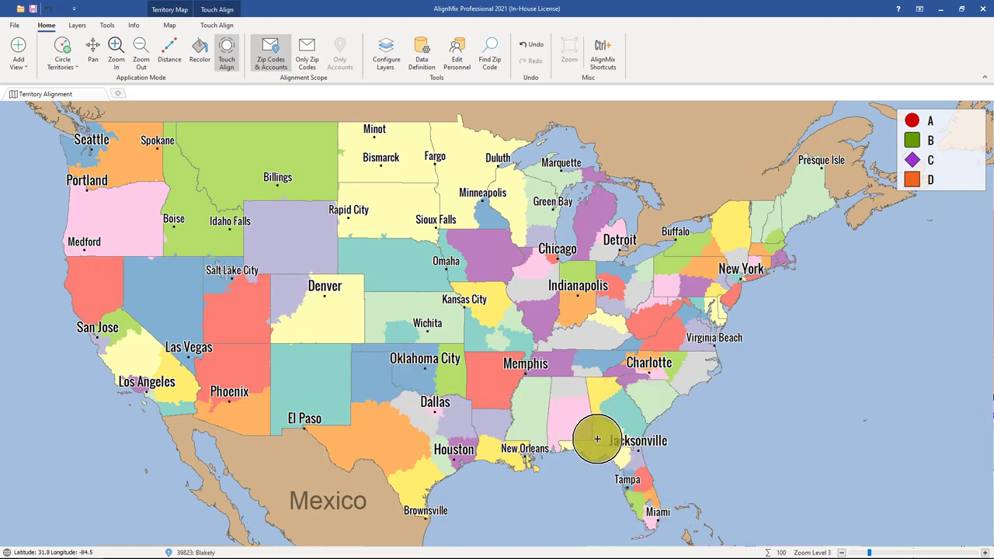
Zoom into the Southeast and shrink the Touch Align brush to a small circle.
scroll(599, 442, up, 1)
scroll(598, 442, up, 2)
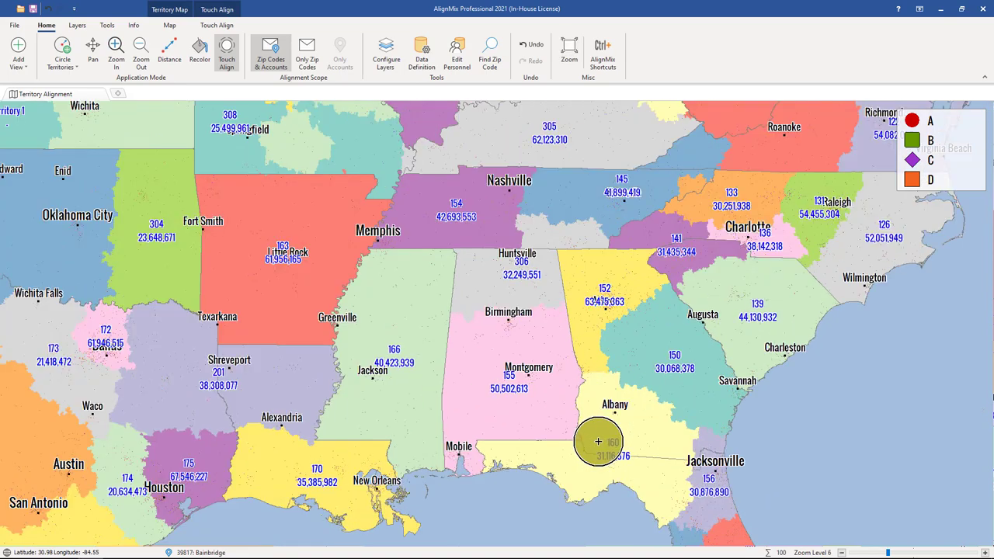
scroll(598, 441, up, 1)
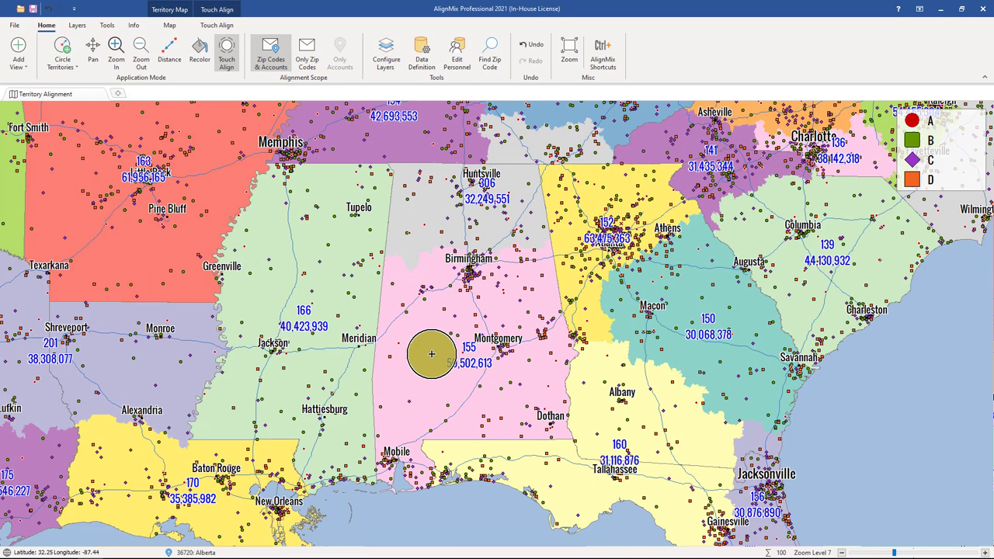
key(bracketright)
key(bracketright)
key(bracketright)
key(bracketright)
key(bracketright)
key(bracketleft)
key(bracketleft)
key(bracketleft)
key(bracketleft)
key(bracketleft)
key(bracketright)
key(bracketright)
key(bracketright)
key(bracketright)
key(bracketright)
key(bracketright)
key(bracketright)
key(bracketright)
key(bracketright)
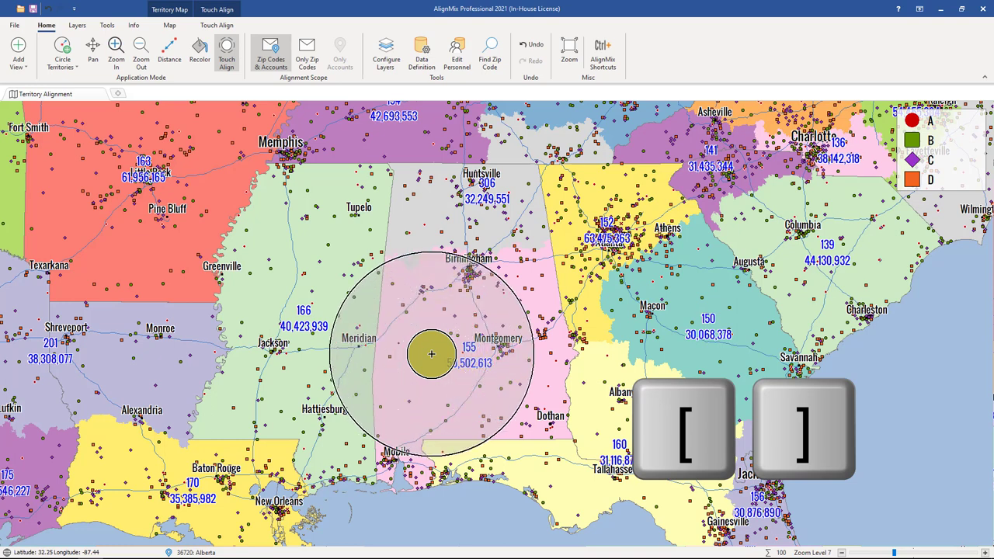
key(bracketleft)
key(bracketleft)
key(bracketleft)
key(bracketleft)
key(bracketleft)
key(bracketleft)
key(bracketleft)
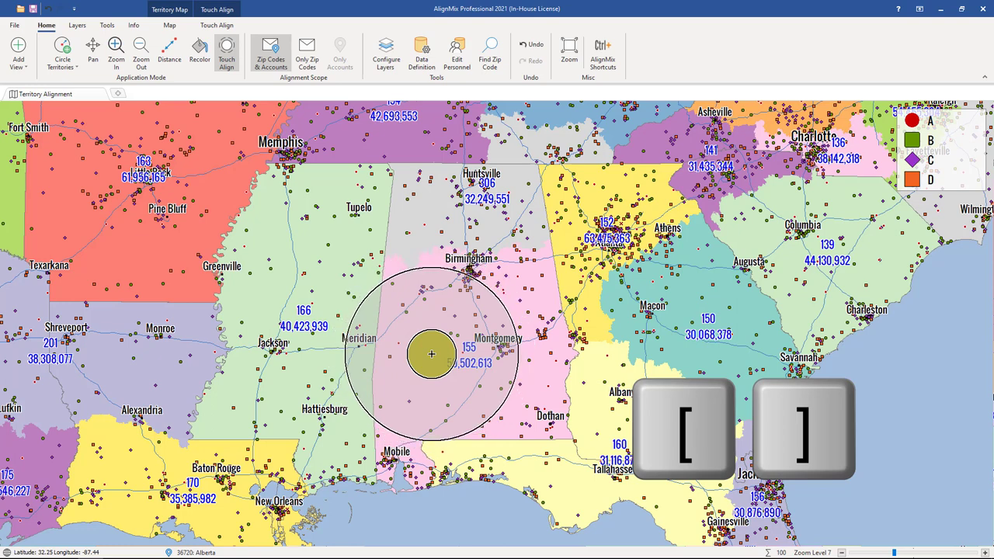
key(bracketleft)
key(bracketleft)
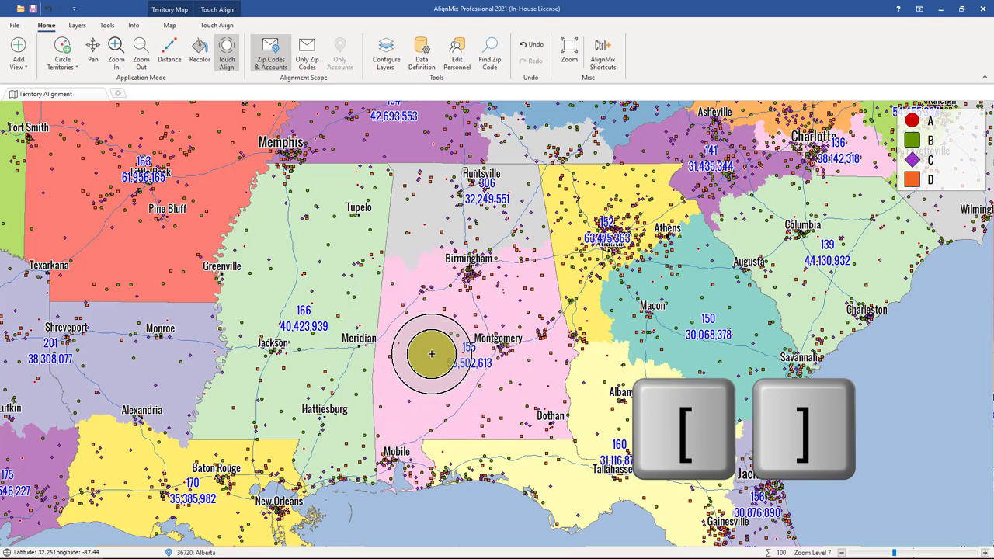
key(bracketleft)
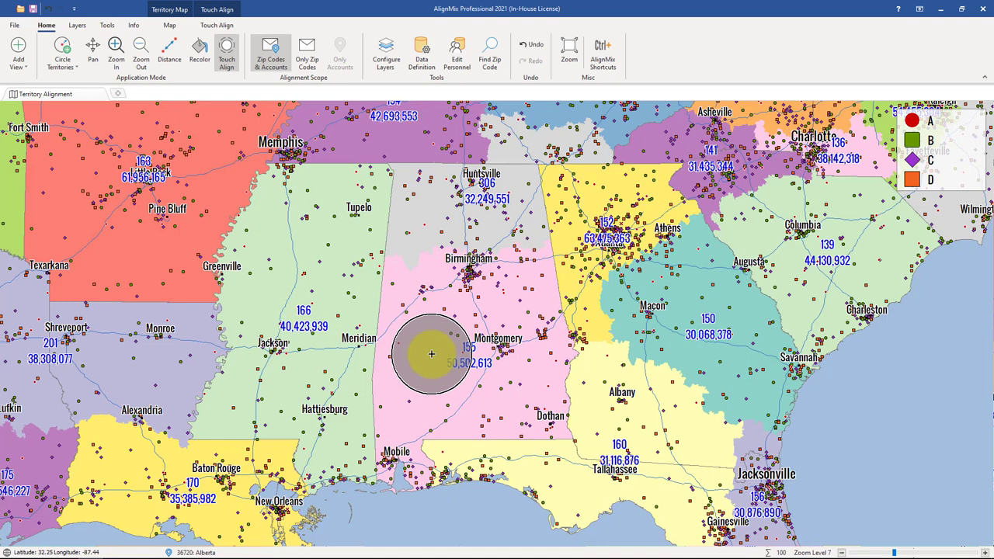
click(431, 355)
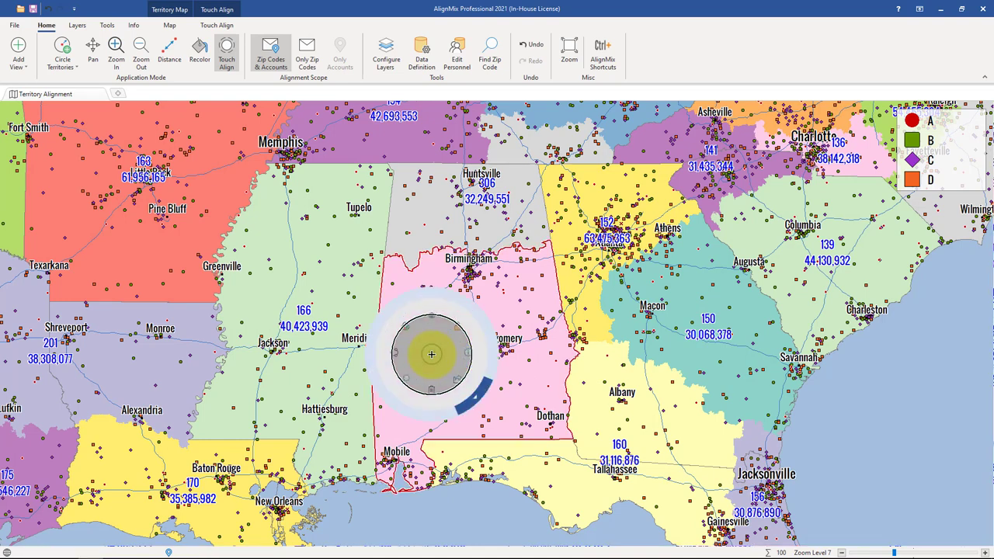
click(466, 357)
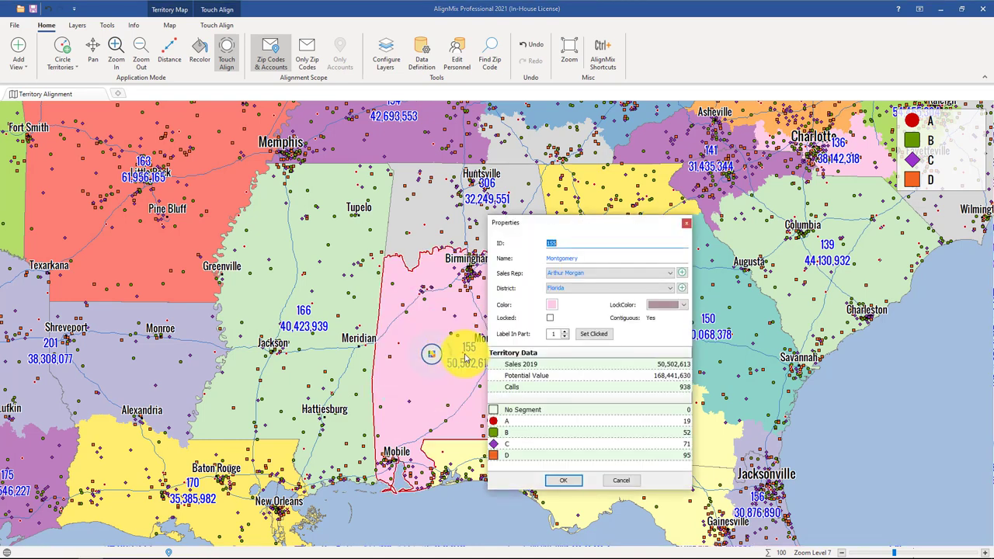
click(687, 227)
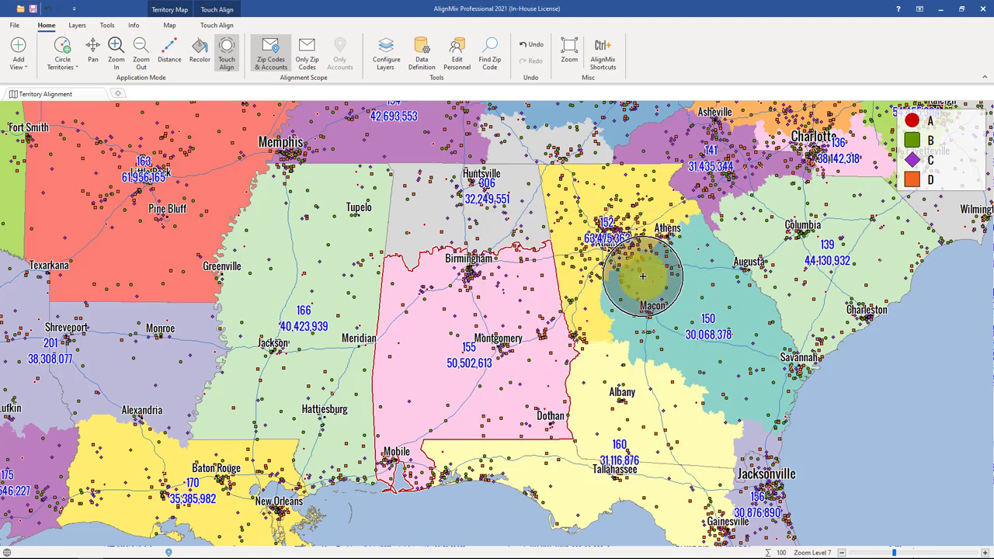
key(ctrl)
ctrl+click(448, 347)
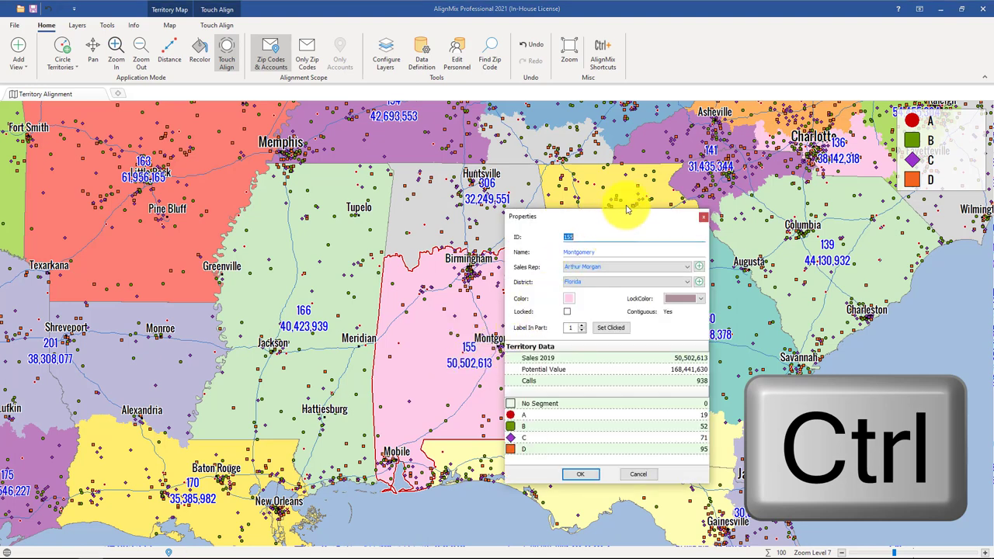
click(703, 220)
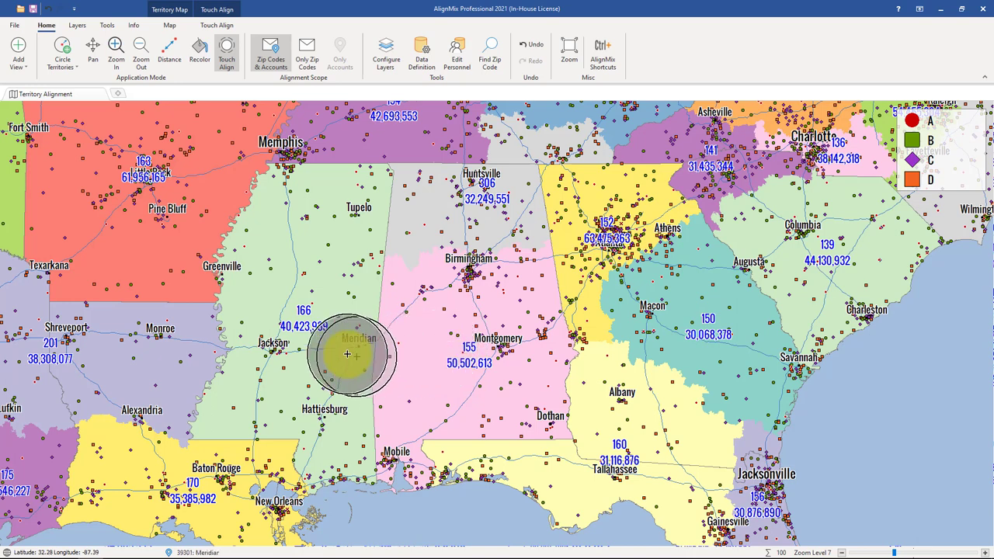
Lock territories 166, 155, 152, 150, 160 and 139, then release those locks.
right_click(296, 333)
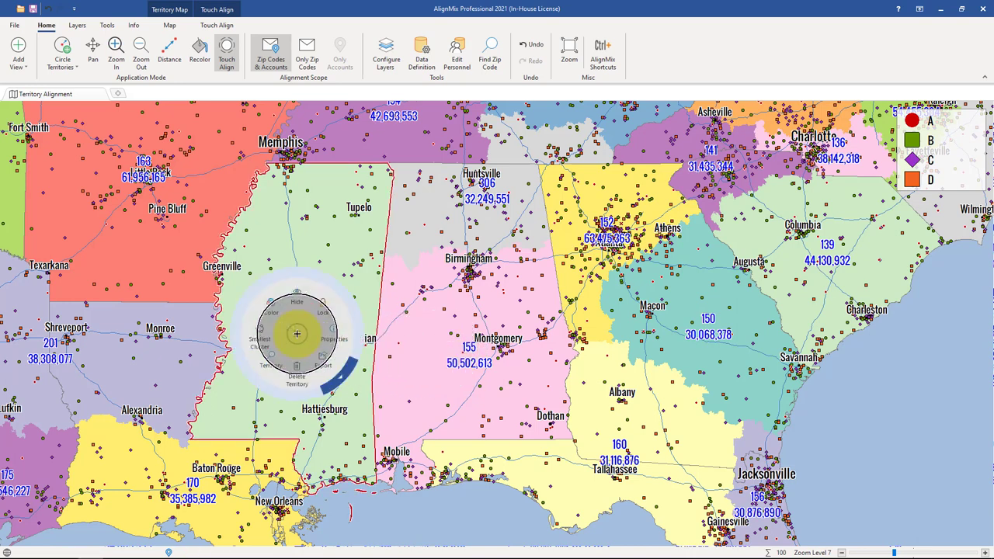
click(319, 306)
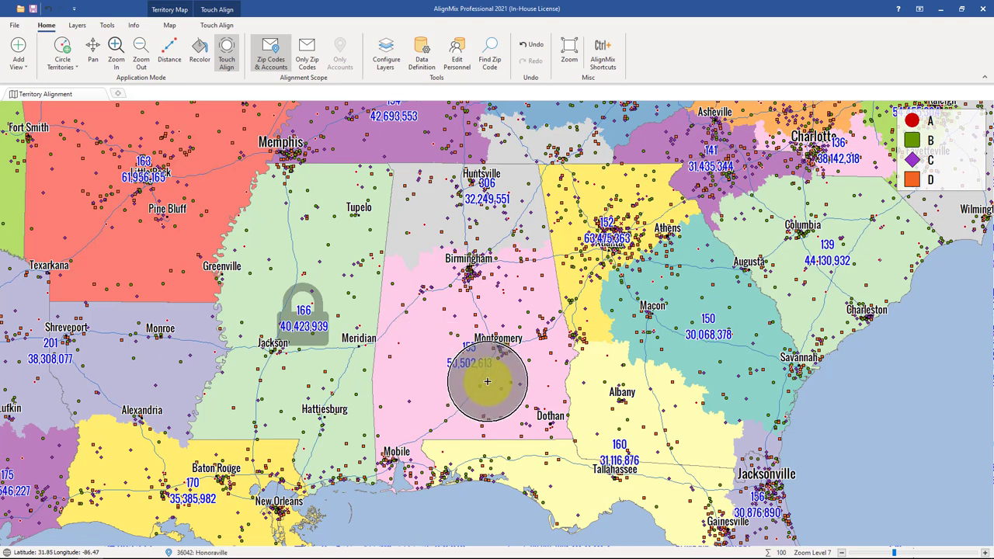
key(l)
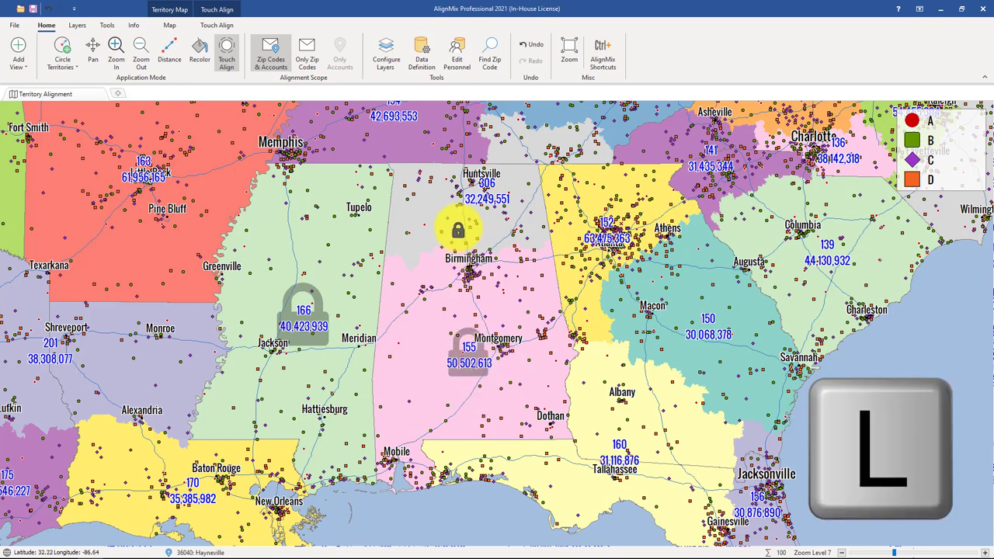
key(l)
key(l)
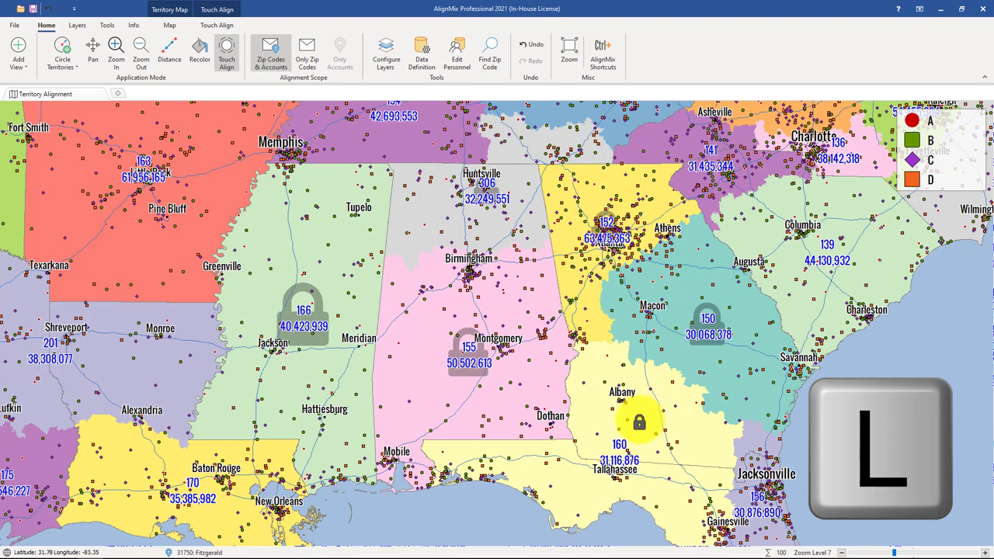
key(l)
key(l)
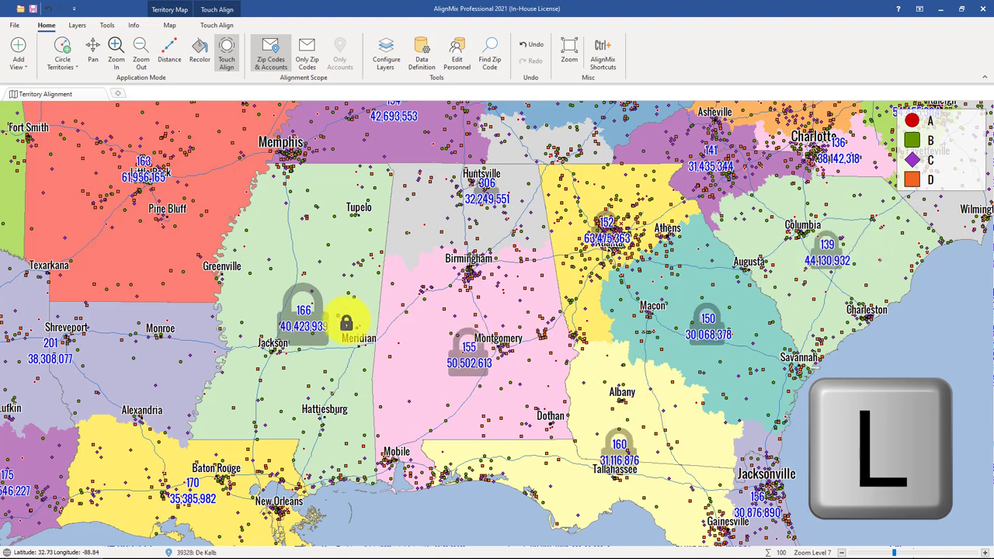
key(l)
key(l)
key(l)
key(l)
key(l)
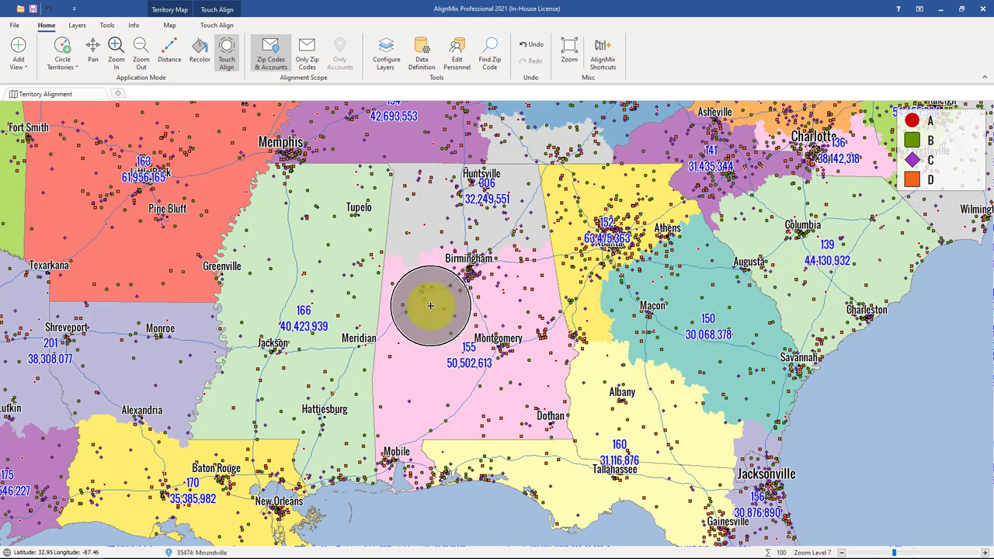
Zoom out to Zoom Level 5, framing Kansas's Territory 1 alongside the southeastern territories.
scroll(386, 313, down, 1)
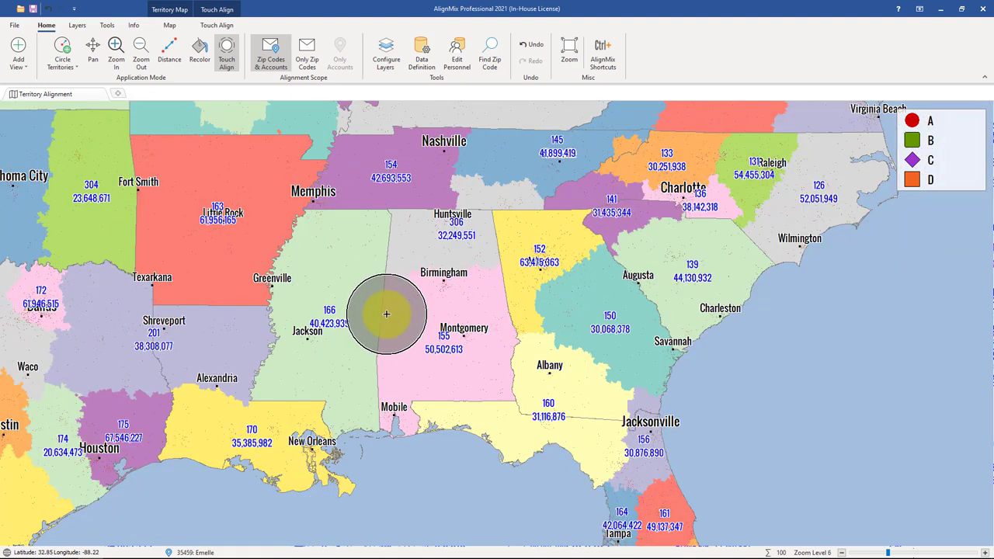
scroll(387, 313, down, 1)
scroll(387, 313, down, 1)
scroll(215, 171, up, 1)
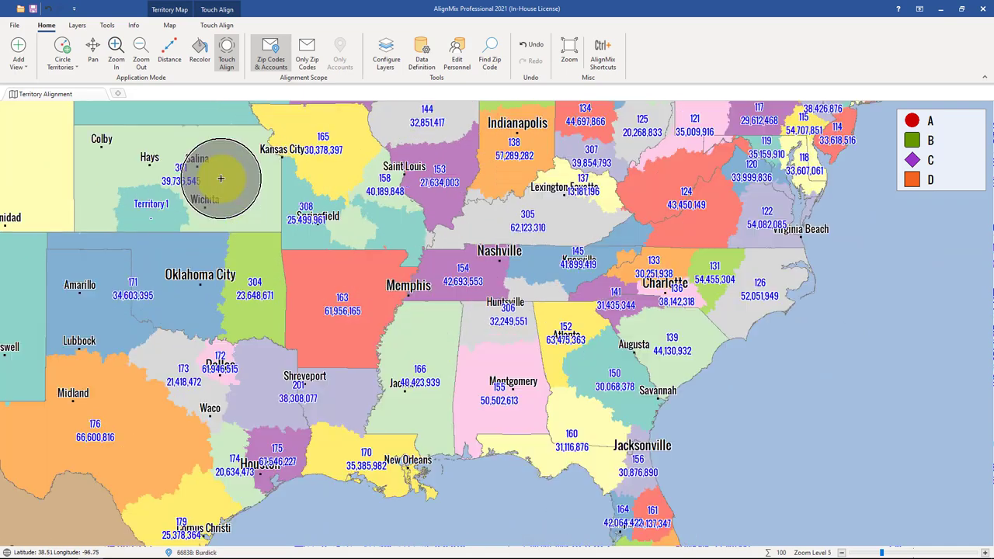
scroll(267, 211, up, 1)
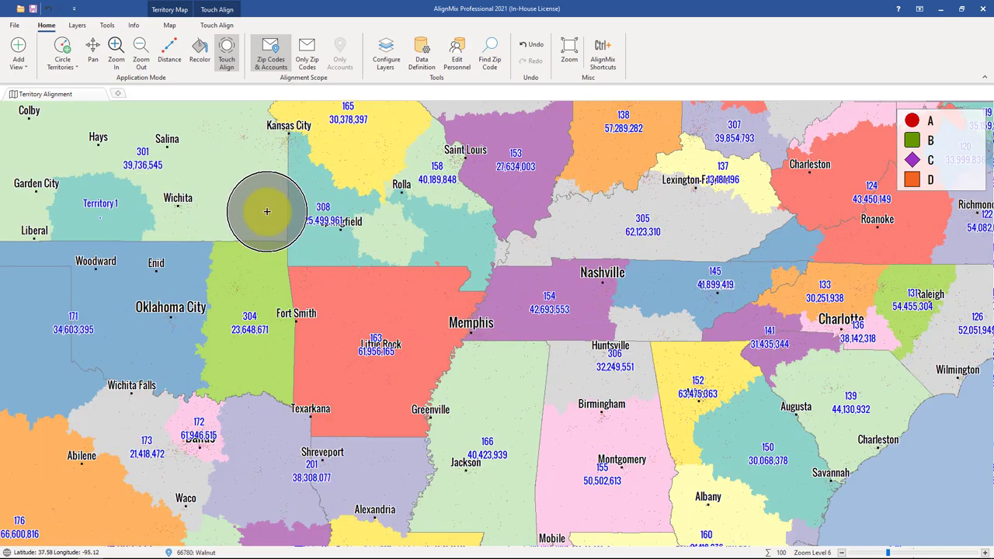
scroll(267, 211, up, 1)
scroll(267, 211, down, 1)
scroll(267, 211, down, 1)
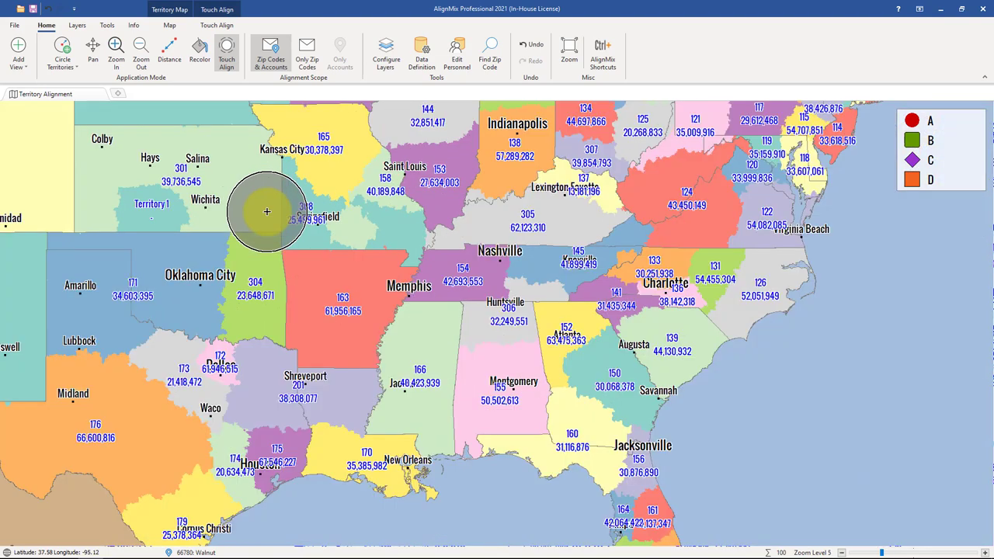